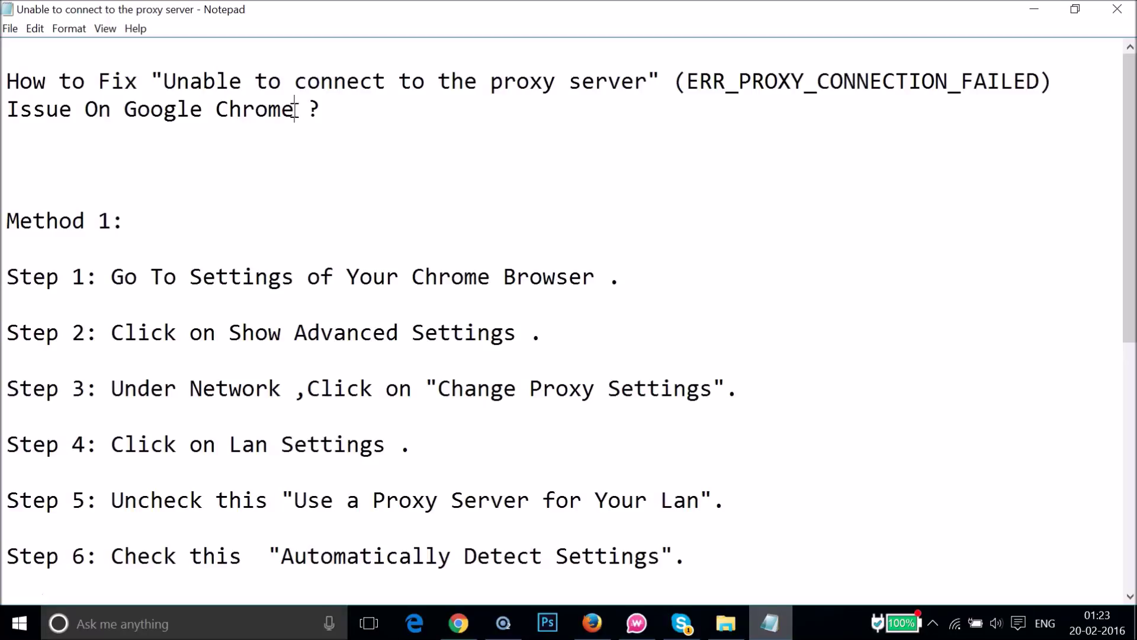
Look over the proxy-fix instructions in the notes
{"action": "left_click", "coordinate": [204, 195]}
{"action": "scroll", "coordinate": [204, 197], "scroll_direction": "down", "scroll_amount": 6}
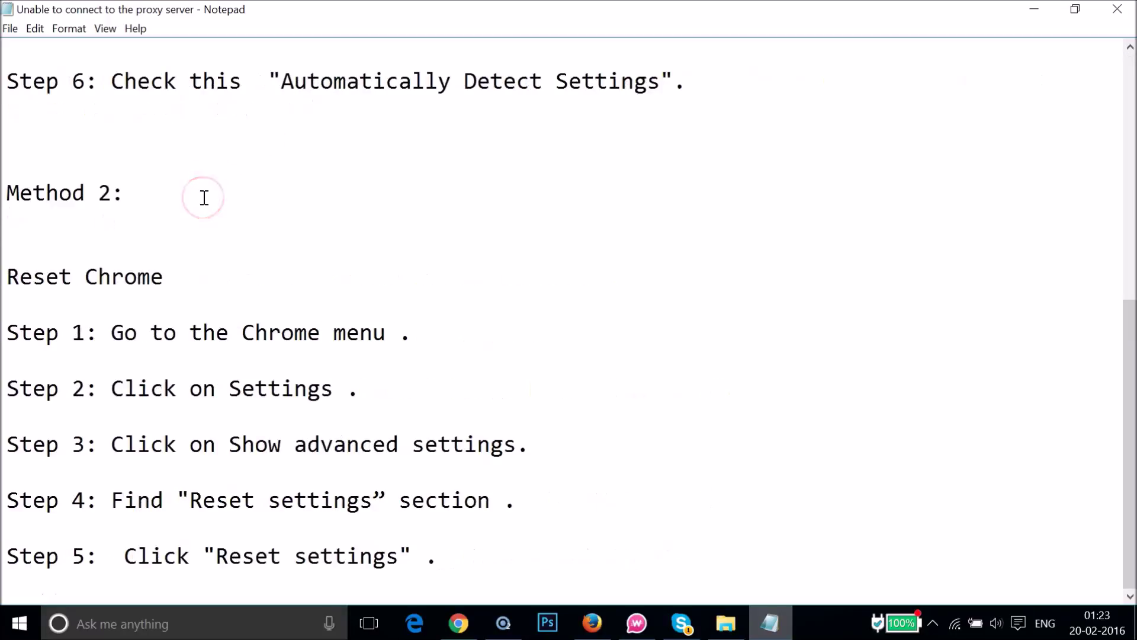
{"action": "scroll", "coordinate": [203, 197], "scroll_direction": "up", "scroll_amount": 6}
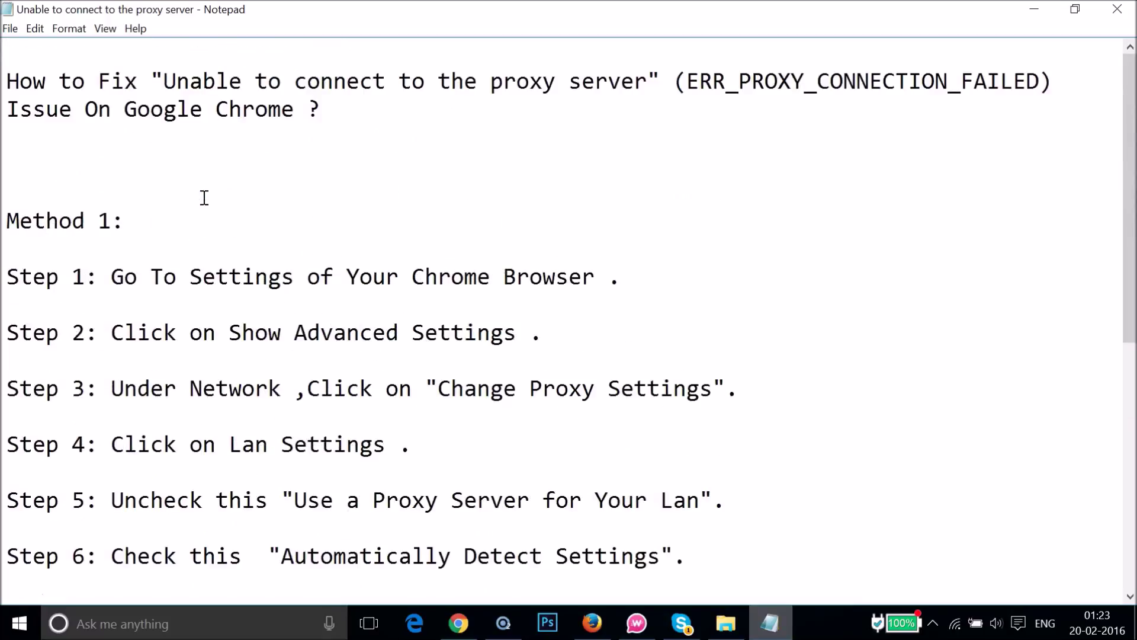
Retry google.com in Chrome and Firefox; Chrome still shows ERR_PROXY_CONNECTION_FAILED
{"action": "left_click", "coordinate": [459, 624]}
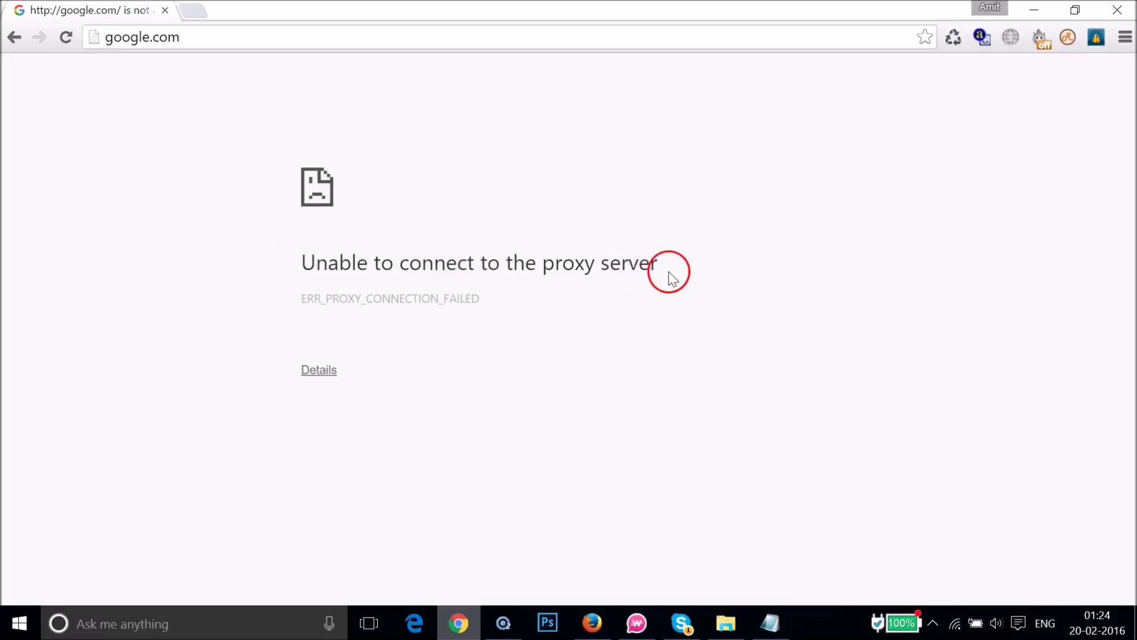
{"action": "key", "text": "Return"}
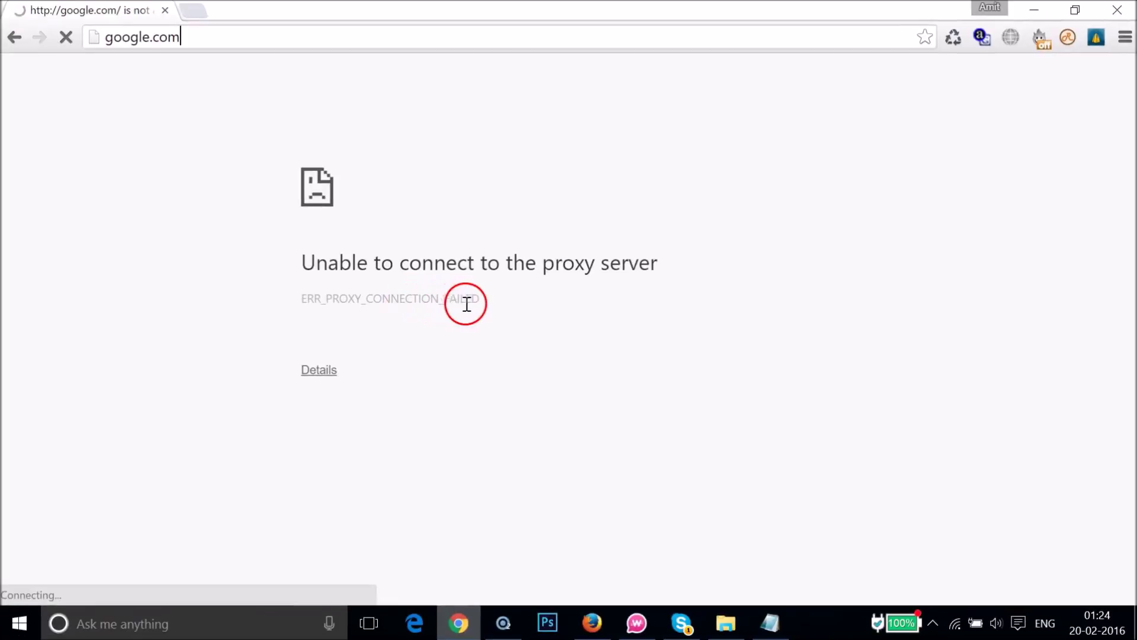
{"action": "left_click", "coordinate": [607, 627]}
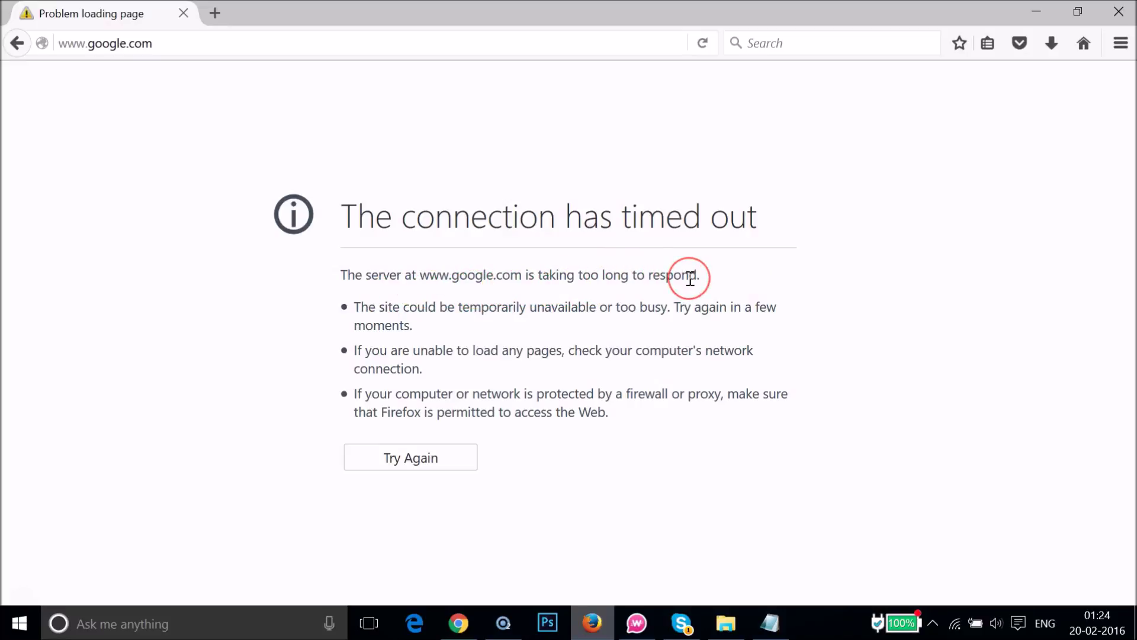
{"action": "left_click", "coordinate": [459, 620]}
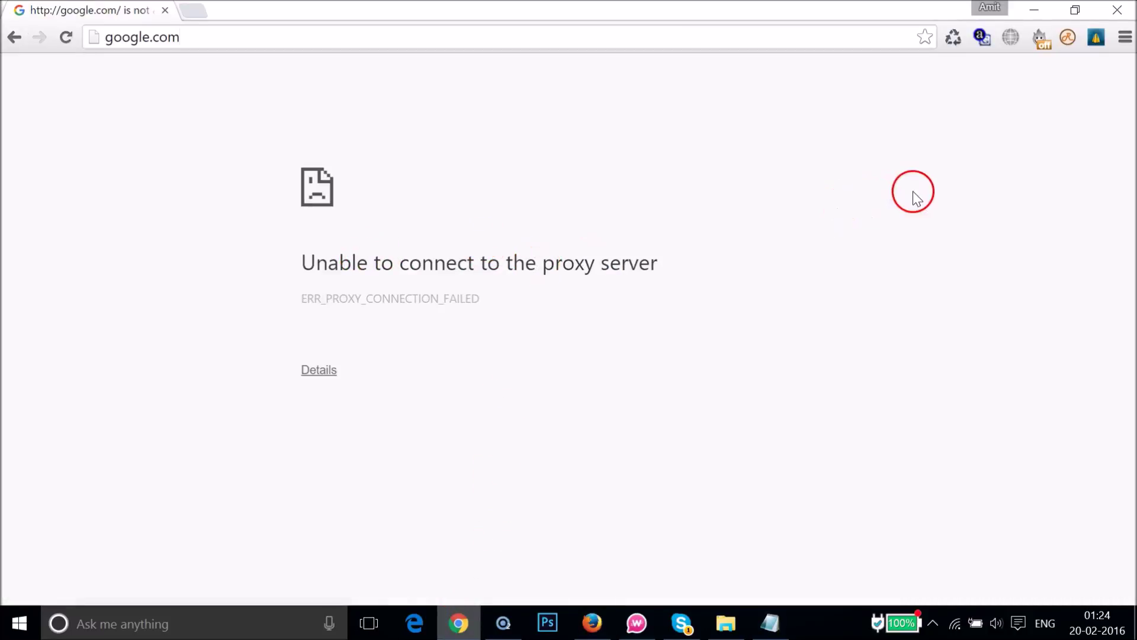
{"action": "left_click", "coordinate": [1125, 38]}
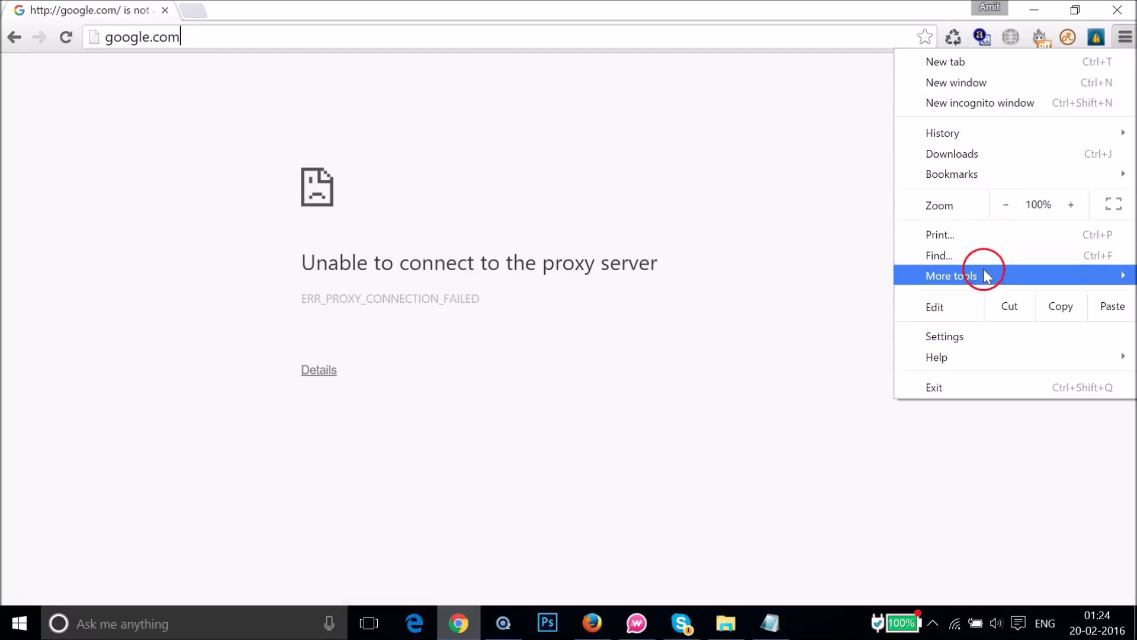
From Chrome's advanced Network settings, open LAN Settings showing proxy 192.168.1.8, port 80
{"action": "left_click", "coordinate": [977, 334]}
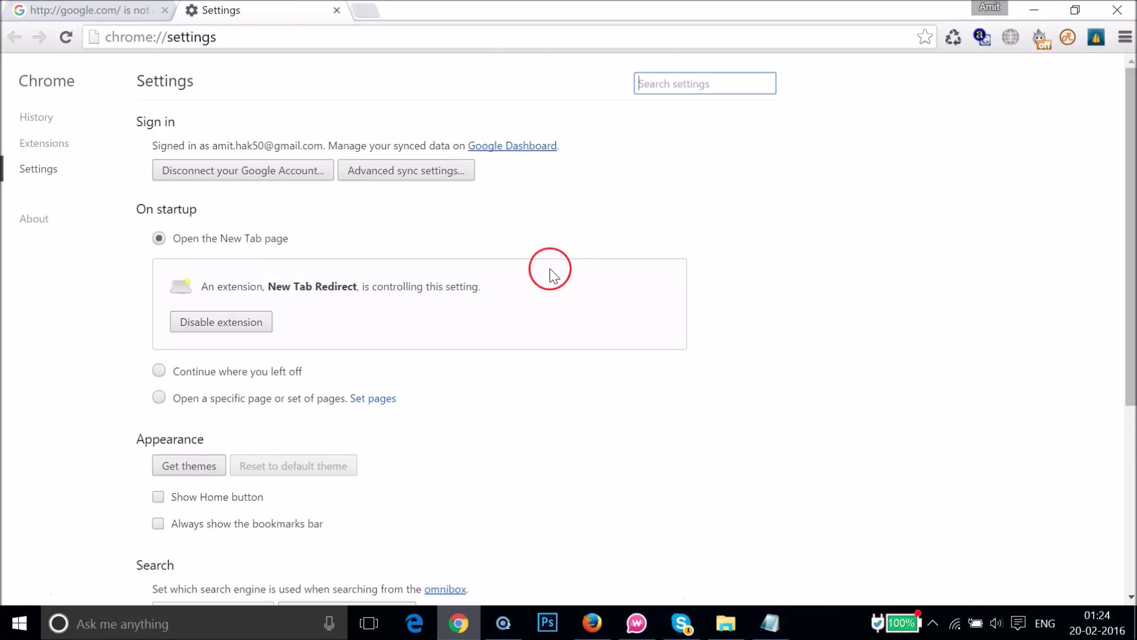
{"action": "scroll", "coordinate": [549, 268], "scroll_direction": "down", "scroll_amount": 5}
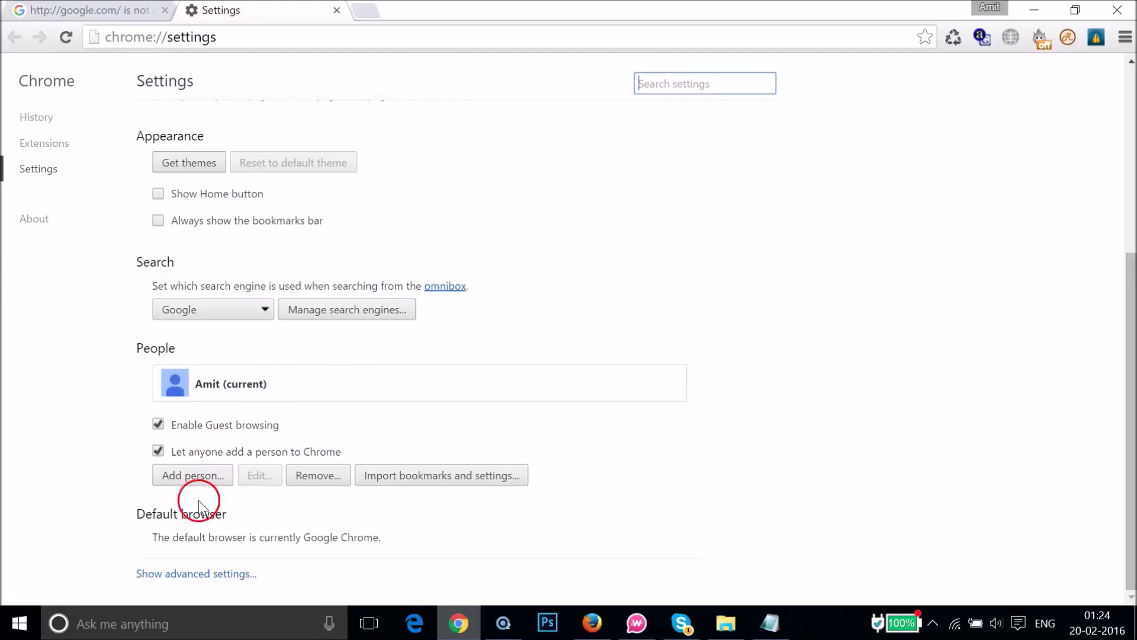
{"action": "left_click", "coordinate": [183, 575]}
{"action": "scroll", "coordinate": [729, 366], "scroll_direction": "down", "scroll_amount": 5}
{"action": "scroll", "coordinate": [729, 366], "scroll_direction": "down", "scroll_amount": 6}
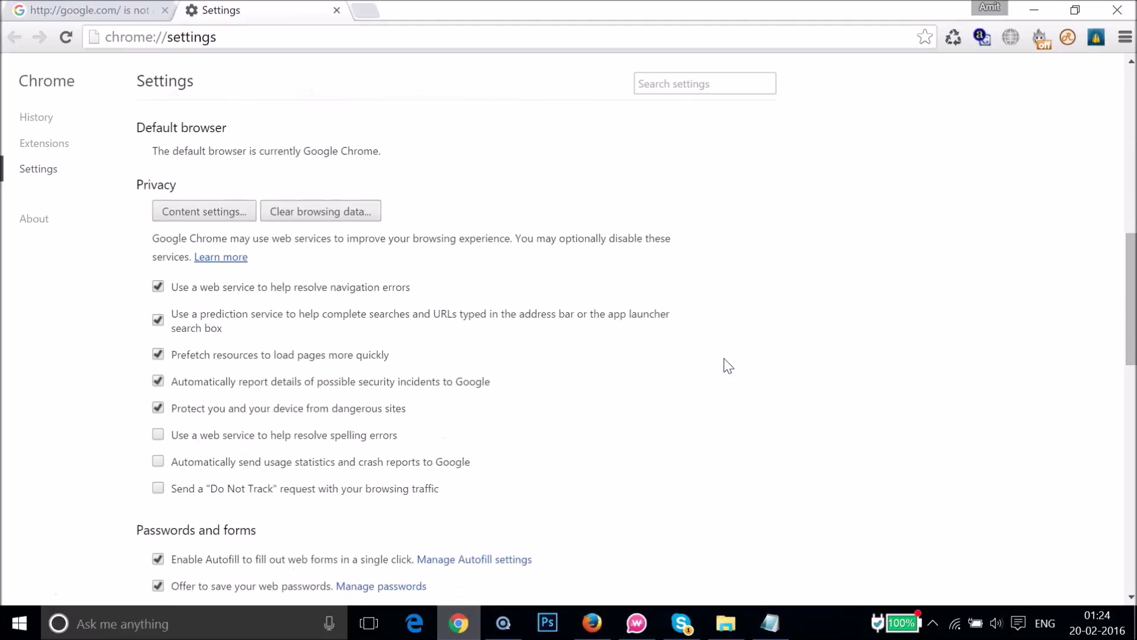
{"action": "scroll", "coordinate": [729, 366], "scroll_direction": "down", "scroll_amount": 2}
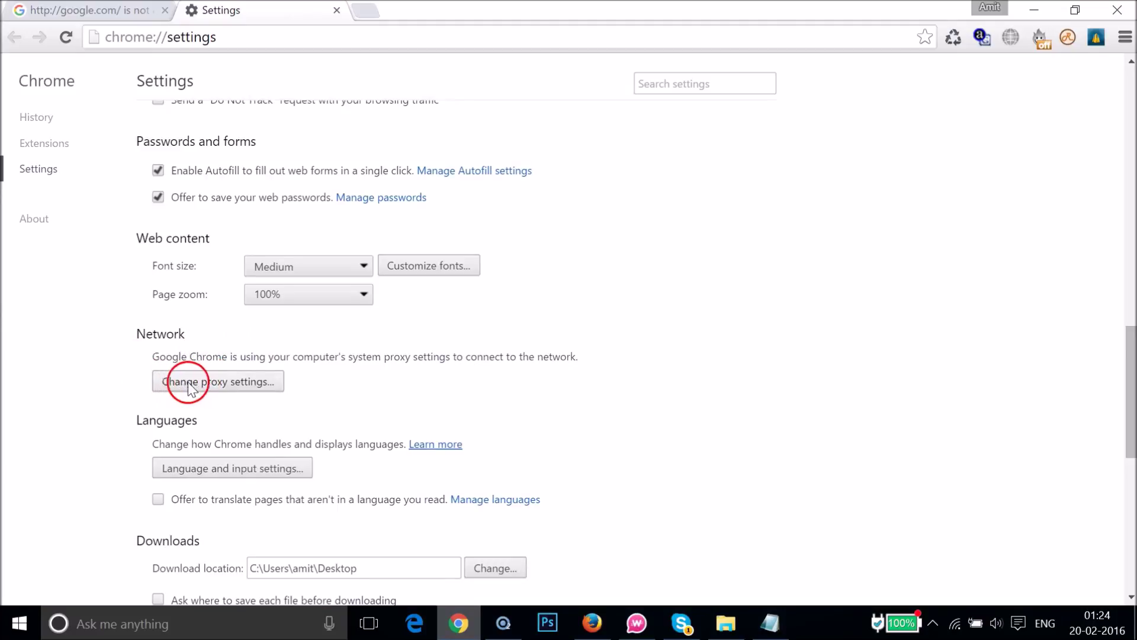
{"action": "left_click", "coordinate": [240, 384]}
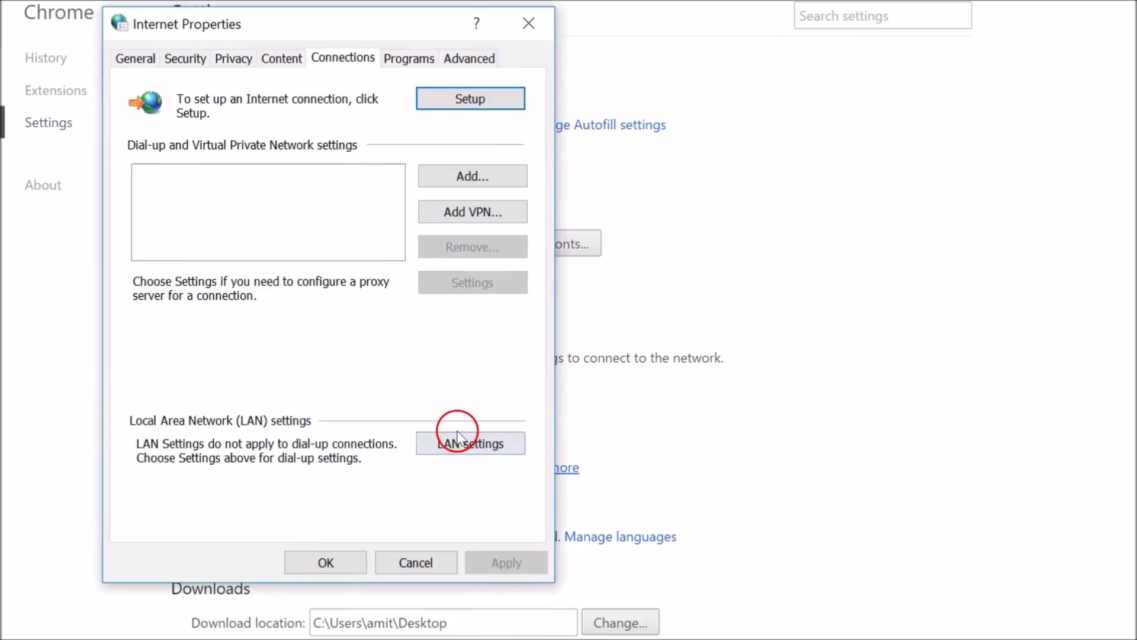
{"action": "left_click", "coordinate": [470, 445]}
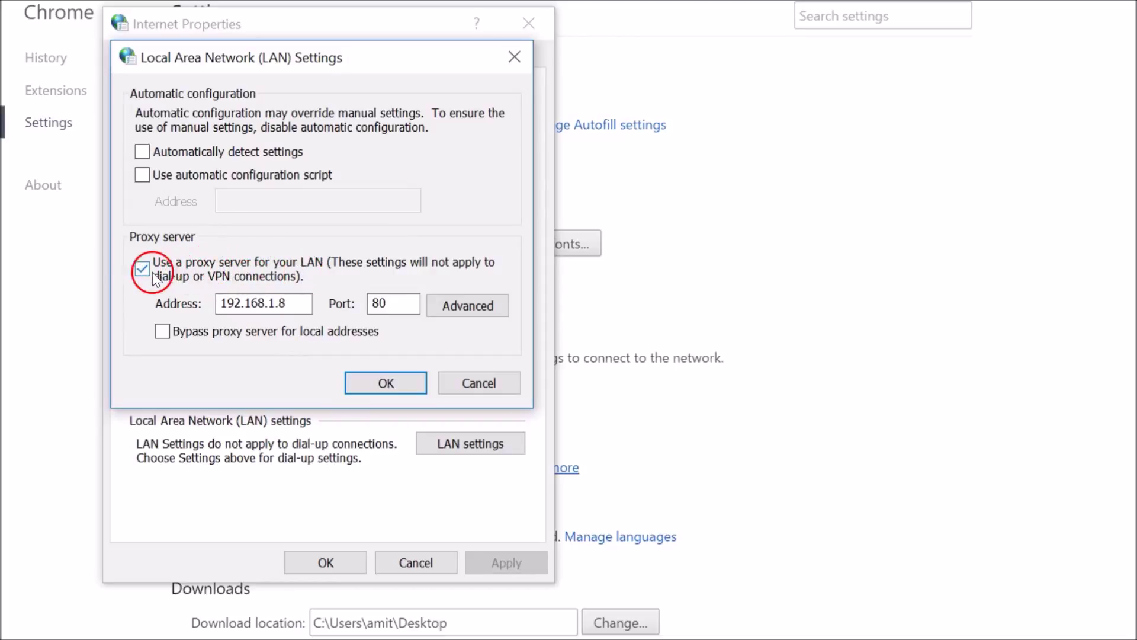
Uncheck the LAN proxy server, keep Automatically detect settings on, and confirm both dialogs
{"action": "left_click", "coordinate": [142, 270]}
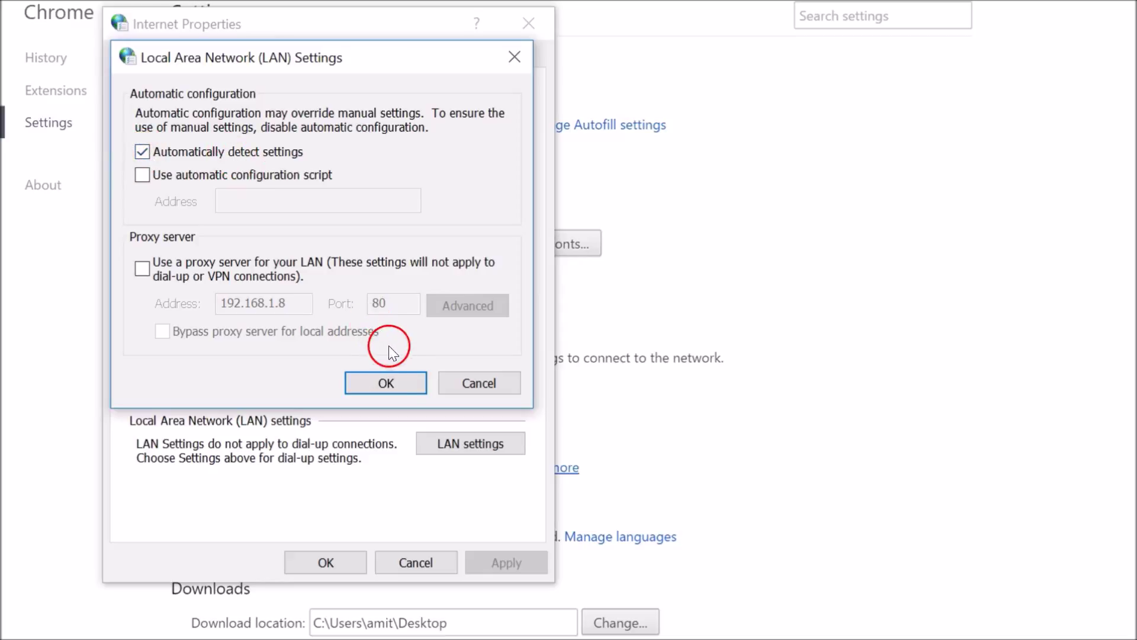
{"action": "left_click", "coordinate": [407, 384]}
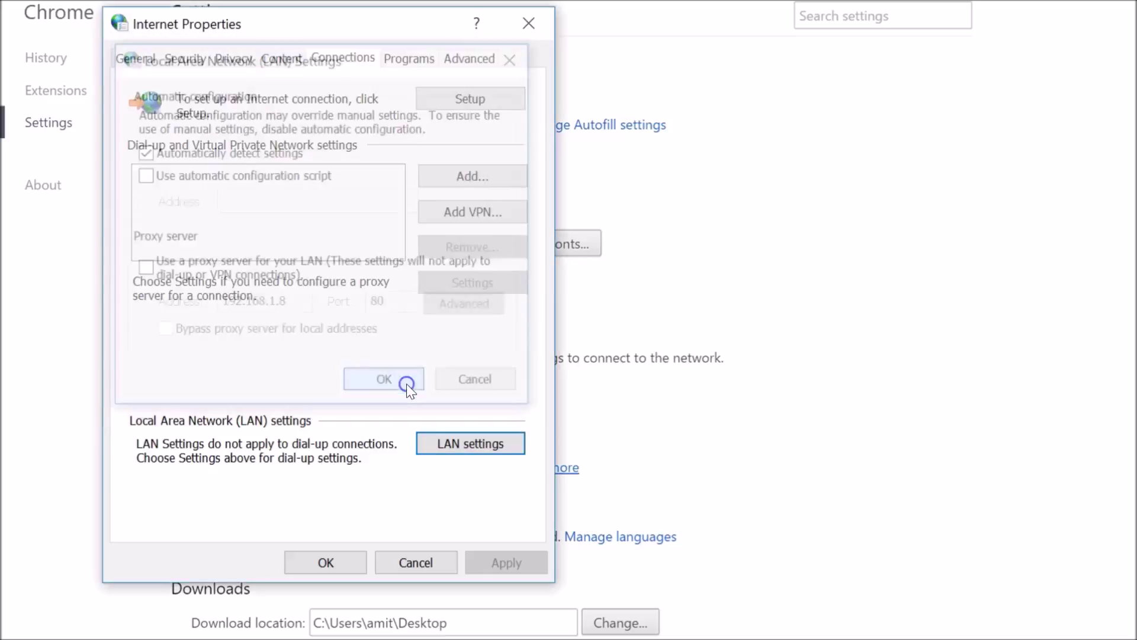
{"action": "left_click", "coordinate": [347, 567]}
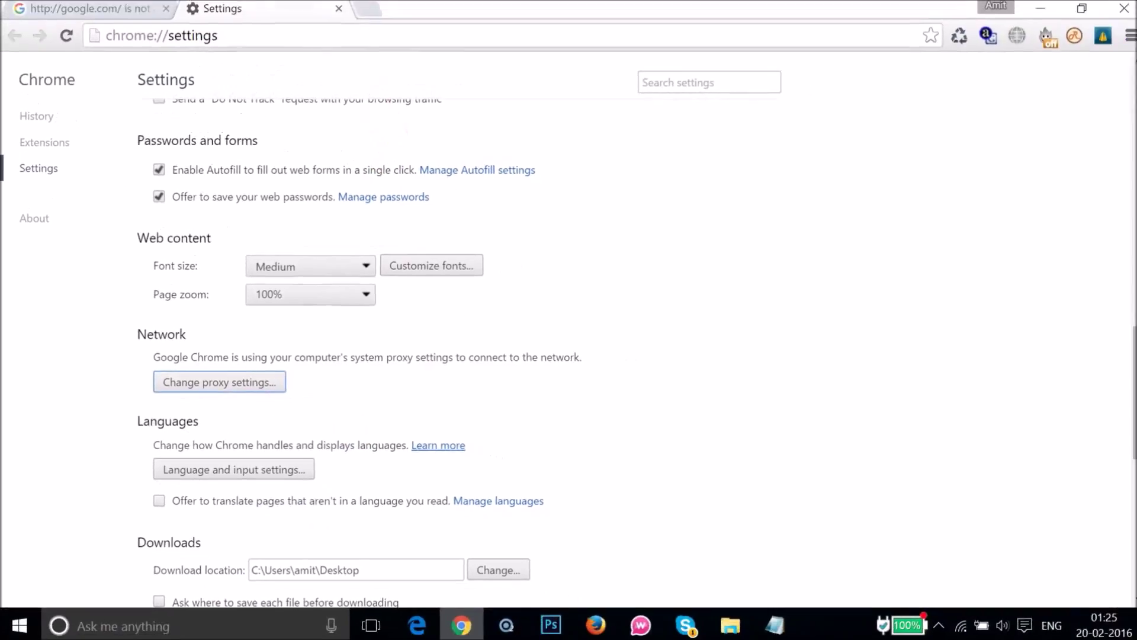
{"action": "key", "text": "ctrl+t"}
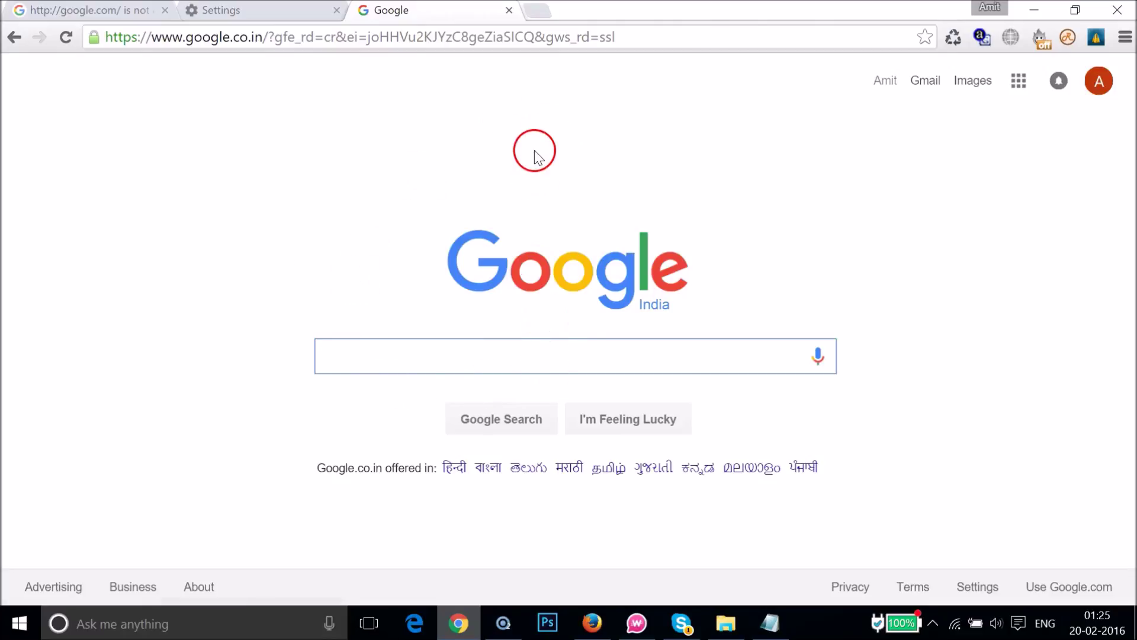
{"action": "left_click", "coordinate": [590, 621]}
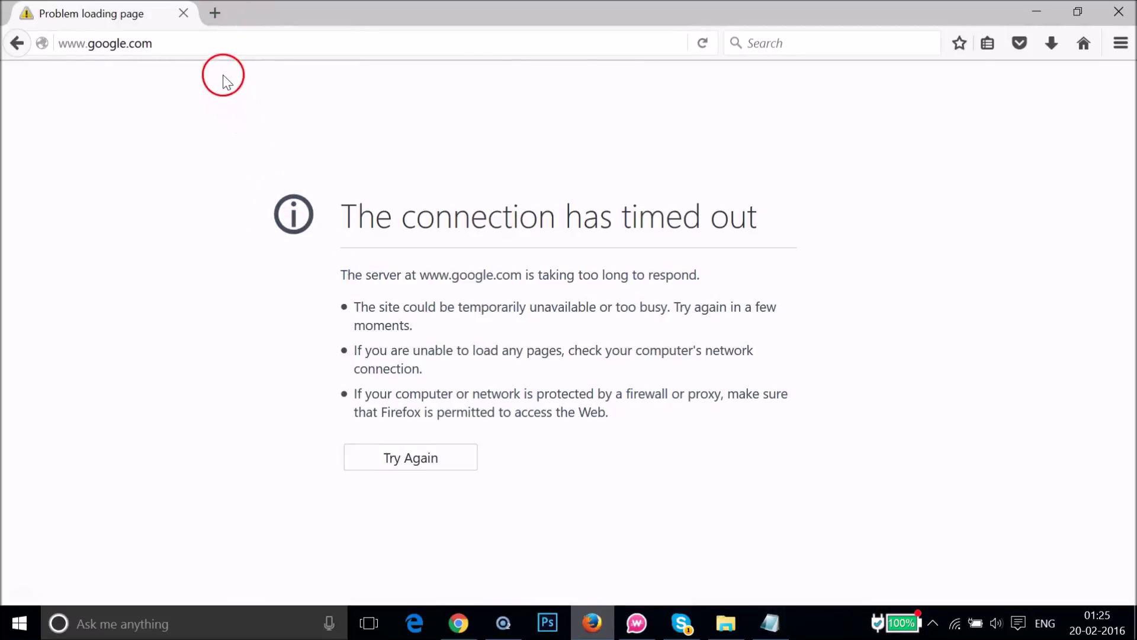
{"action": "left_click", "coordinate": [223, 38]}
{"action": "key", "text": "Return"}
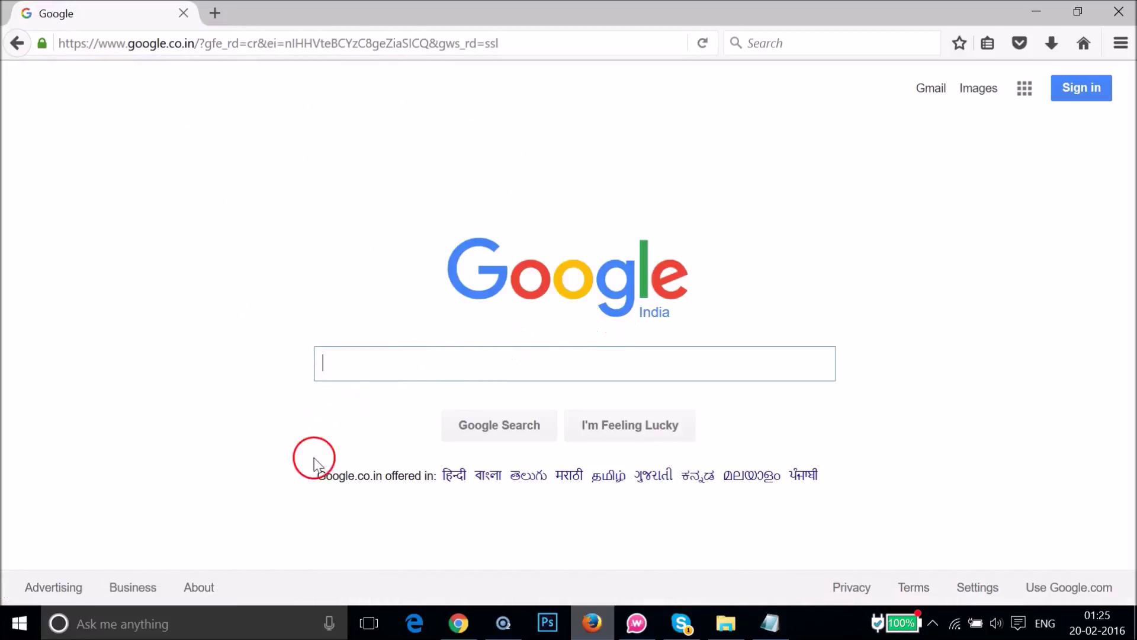
{"action": "left_click", "coordinate": [768, 623]}
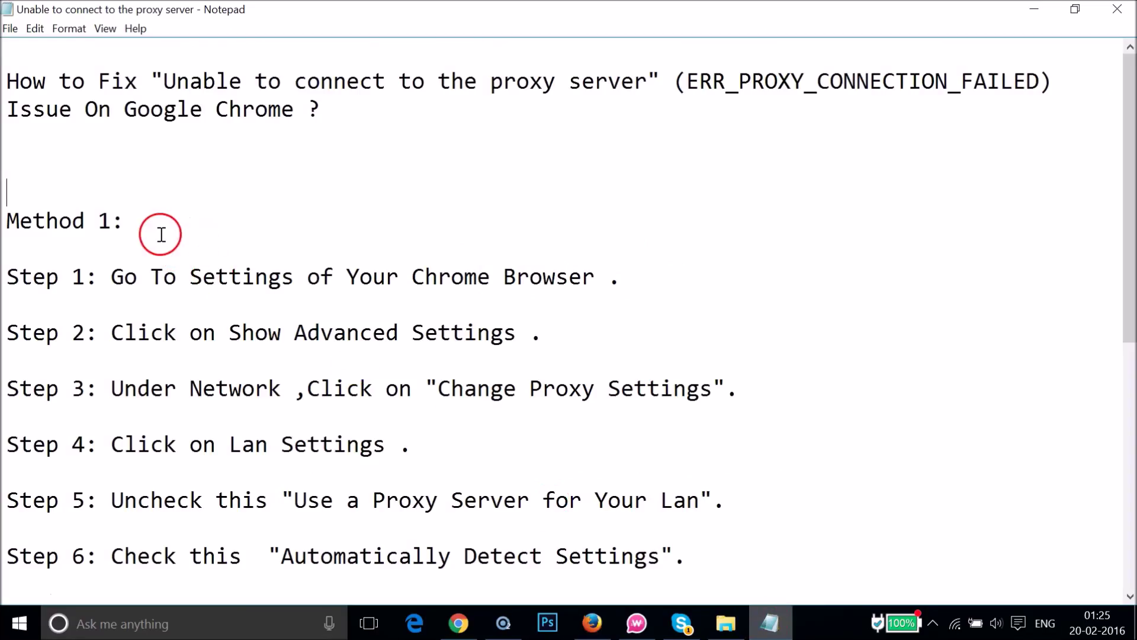
Read the Notepad guide down to Method 2, Reset Chrome, then return to Chrome's Google page
{"action": "scroll", "coordinate": [432, 246], "scroll_direction": "down", "scroll_amount": 4}
{"action": "scroll", "coordinate": [432, 245], "scroll_direction": "up", "scroll_amount": 4}
{"action": "left_click", "coordinate": [202, 237]}
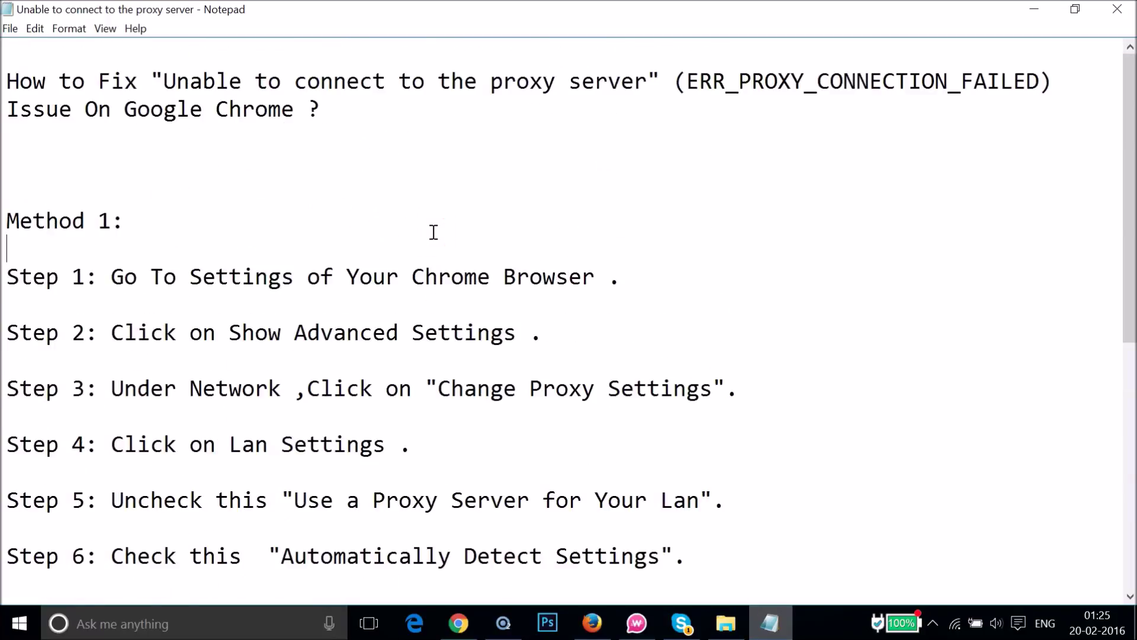
{"action": "scroll", "coordinate": [433, 233], "scroll_direction": "down", "scroll_amount": 6}
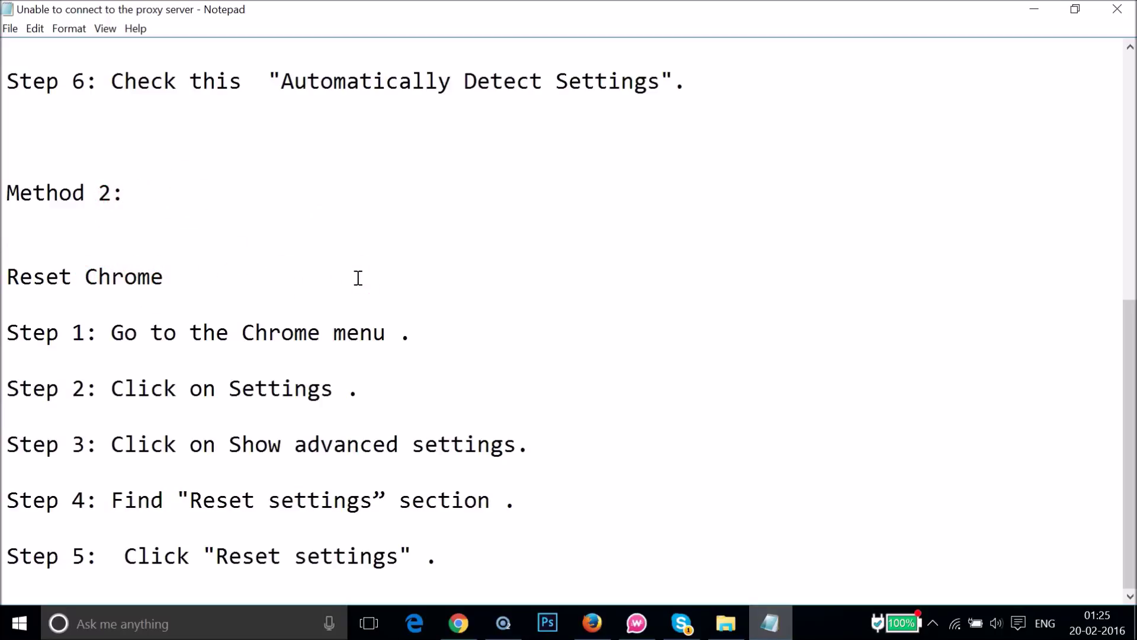
{"action": "left_click", "coordinate": [458, 622]}
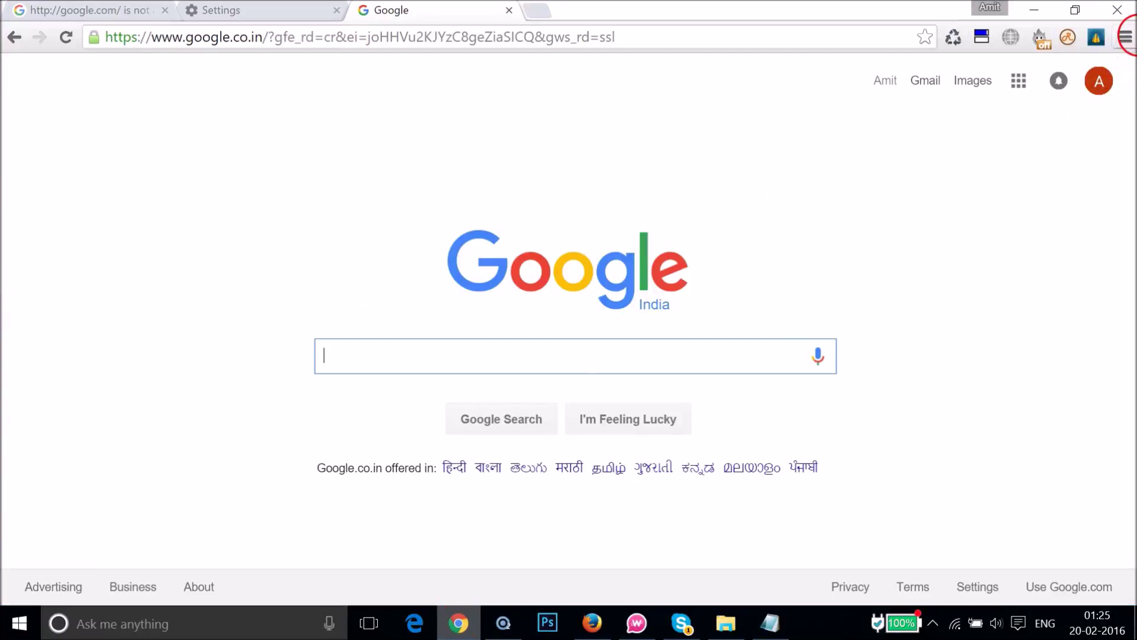
Open Chrome's Settings page from the main menu and scroll through it
{"action": "left_click", "coordinate": [1126, 39]}
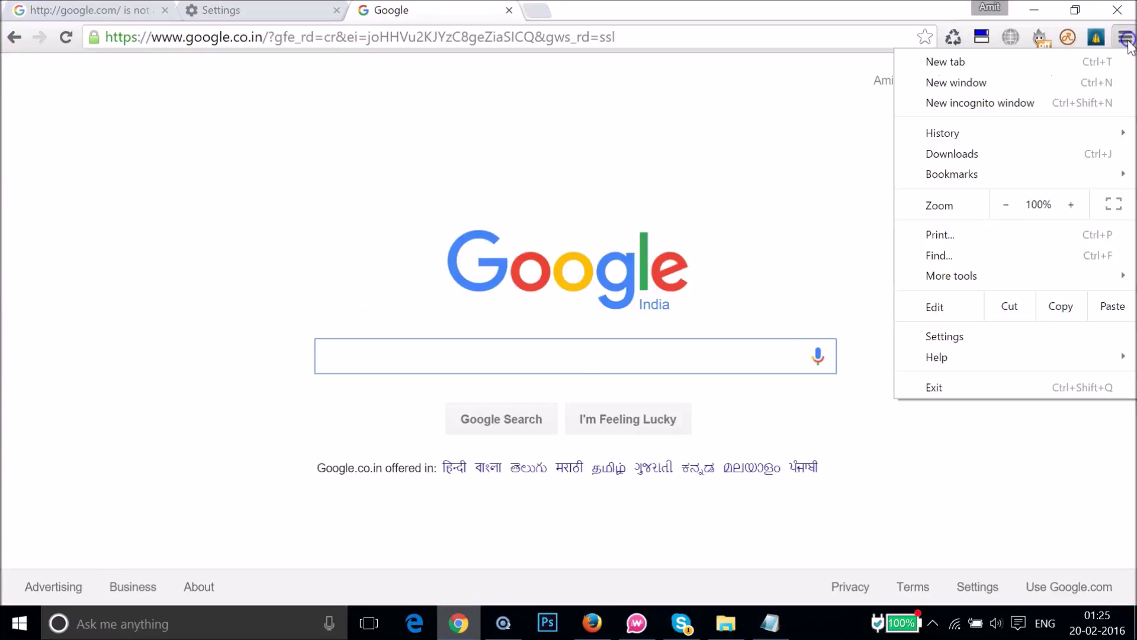
{"action": "left_click", "coordinate": [950, 344]}
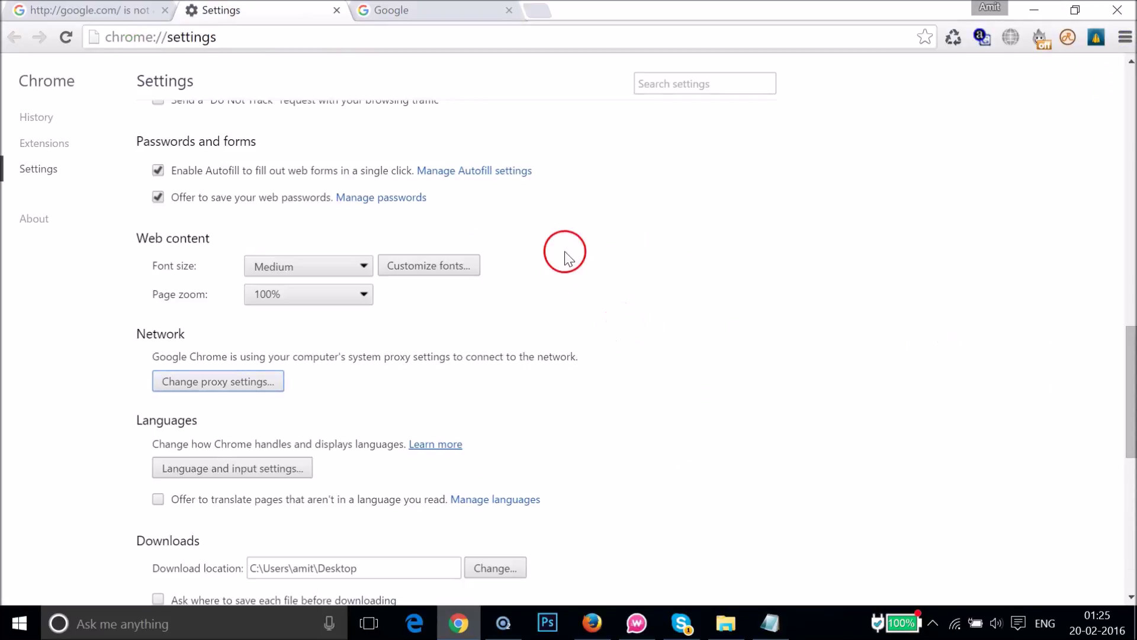
{"action": "scroll", "coordinate": [564, 251], "scroll_direction": "down", "scroll_amount": 9}
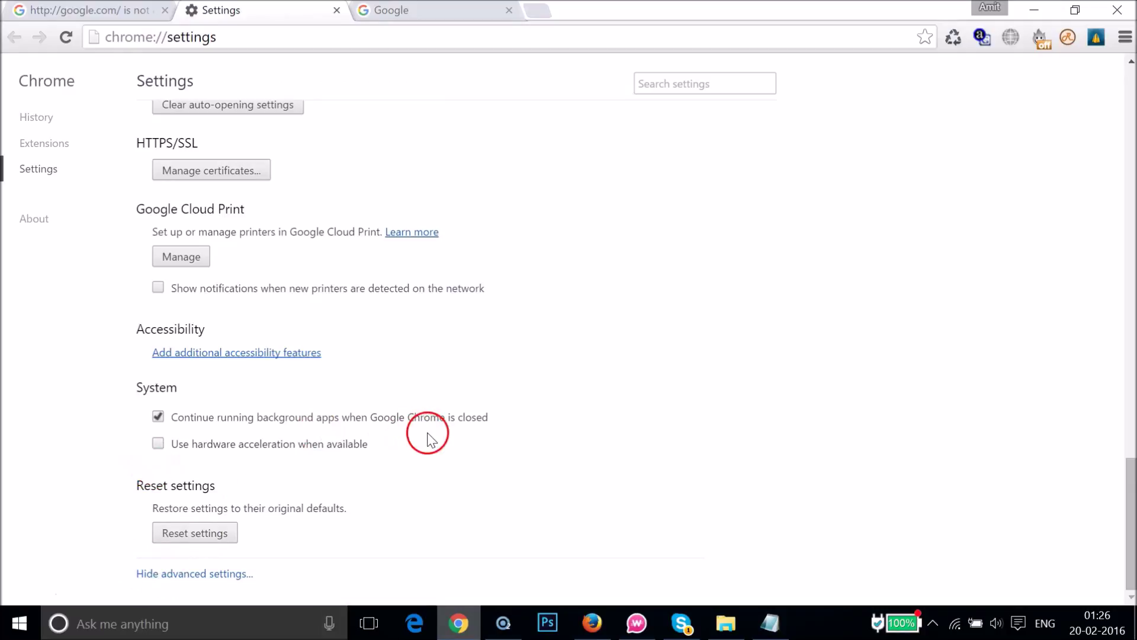
{"action": "scroll", "coordinate": [431, 441], "scroll_direction": "up", "scroll_amount": 5}
{"action": "scroll", "coordinate": [432, 441], "scroll_direction": "up", "scroll_amount": 2}
{"action": "scroll", "coordinate": [429, 442], "scroll_direction": "down", "scroll_amount": 3}
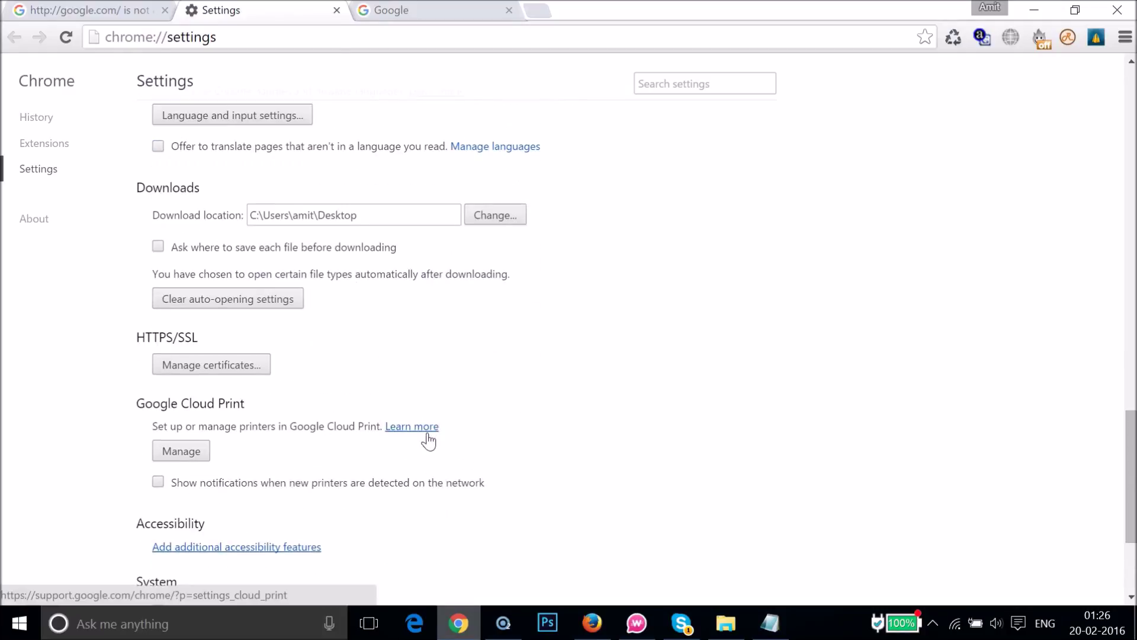
{"action": "scroll", "coordinate": [428, 441], "scroll_direction": "down", "scroll_amount": 3}
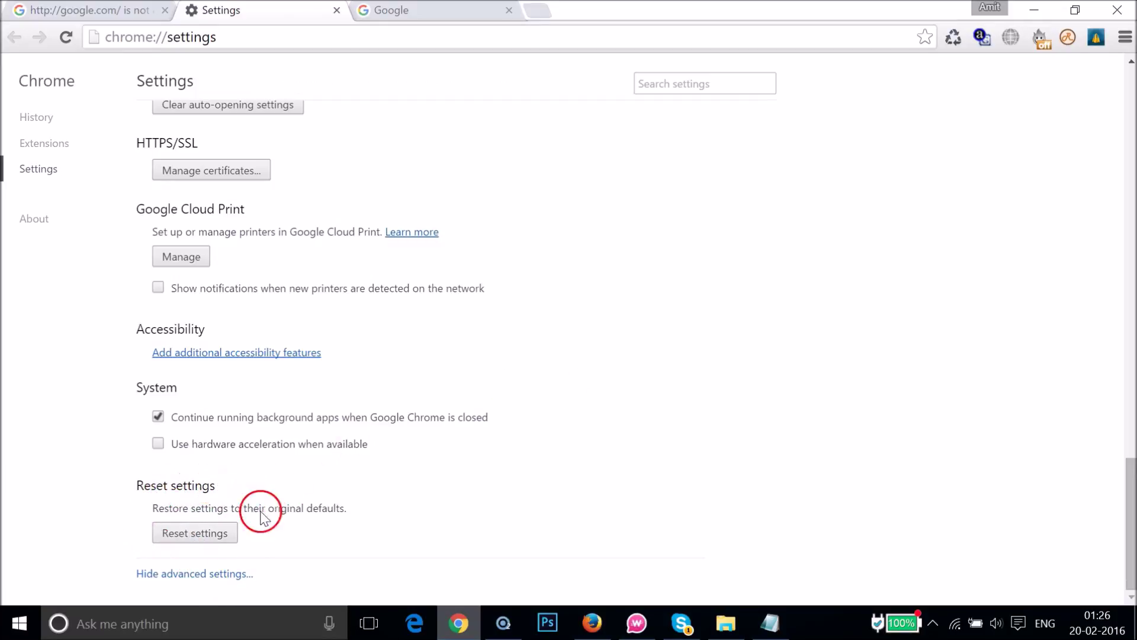
Re-expand the advanced settings to reach Reset settings, then bring back the Notepad guide
{"action": "left_click", "coordinate": [213, 573]}
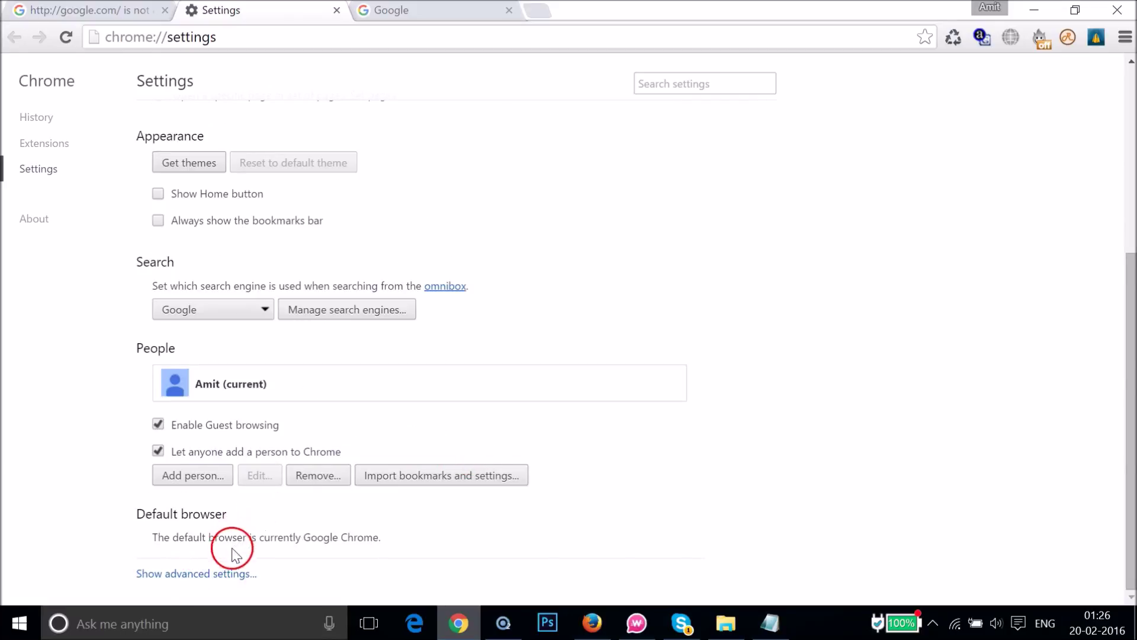
{"action": "left_click", "coordinate": [182, 573]}
{"action": "scroll", "coordinate": [636, 445], "scroll_direction": "down", "scroll_amount": 1}
{"action": "scroll", "coordinate": [635, 446], "scroll_direction": "down", "scroll_amount": 20}
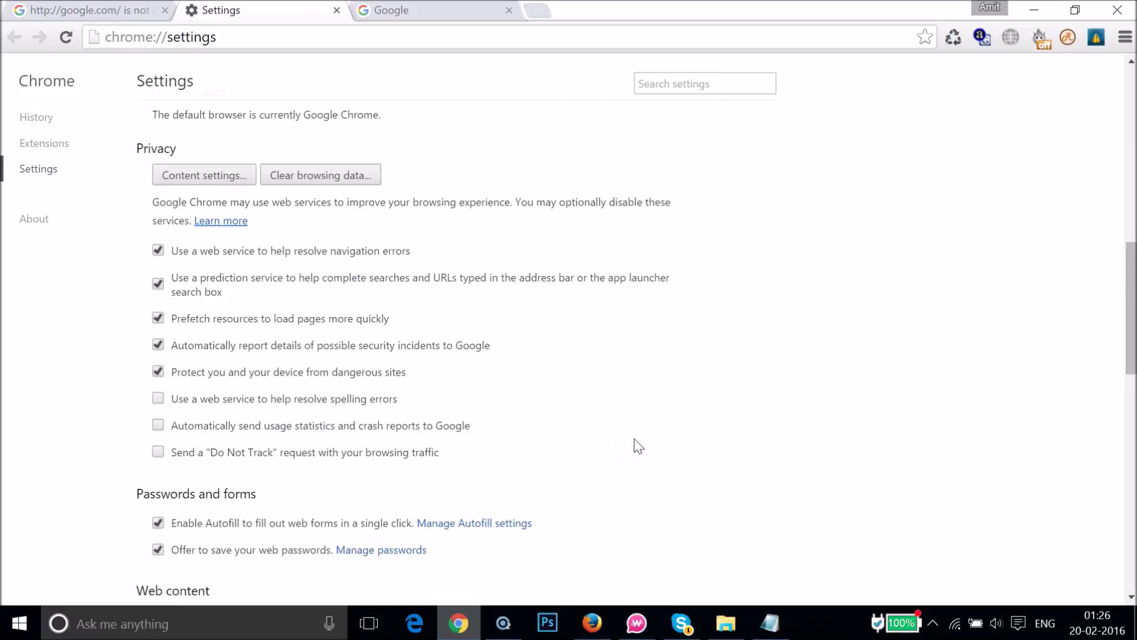
{"action": "scroll", "coordinate": [639, 446], "scroll_direction": "down", "scroll_amount": 2}
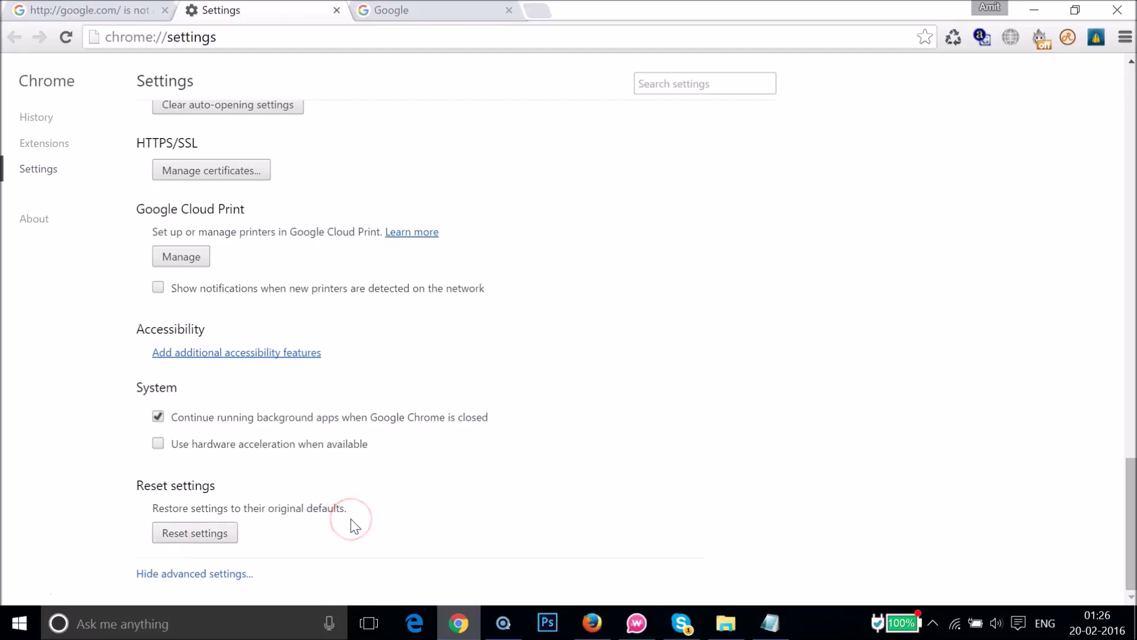
{"action": "left_click", "coordinate": [769, 622]}
{"action": "scroll", "coordinate": [465, 298], "scroll_direction": "up", "scroll_amount": 6}
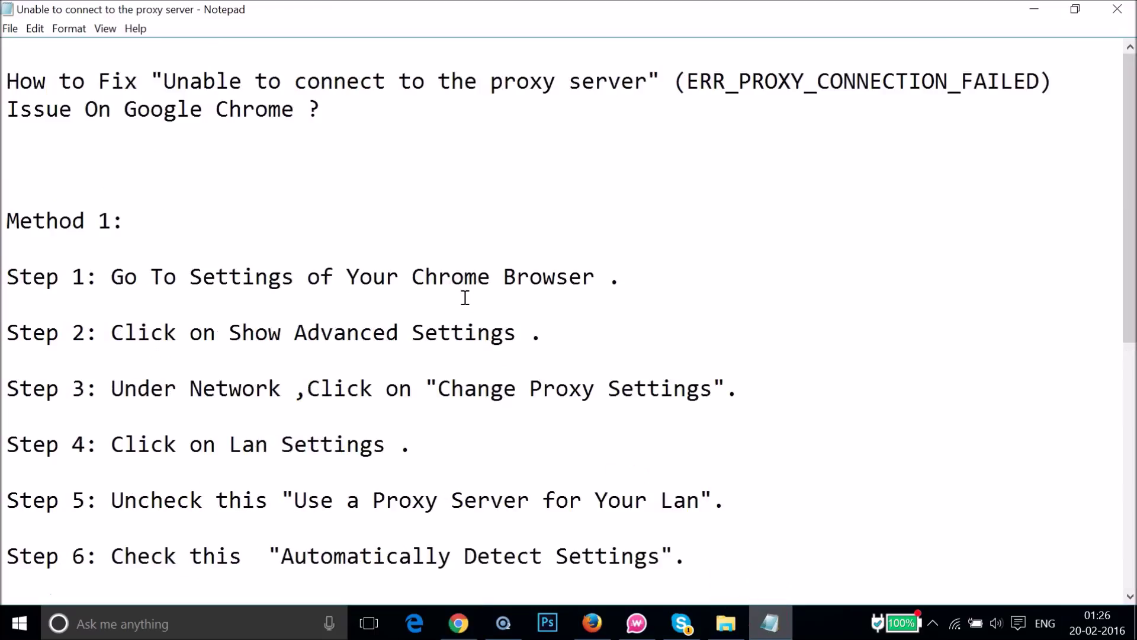